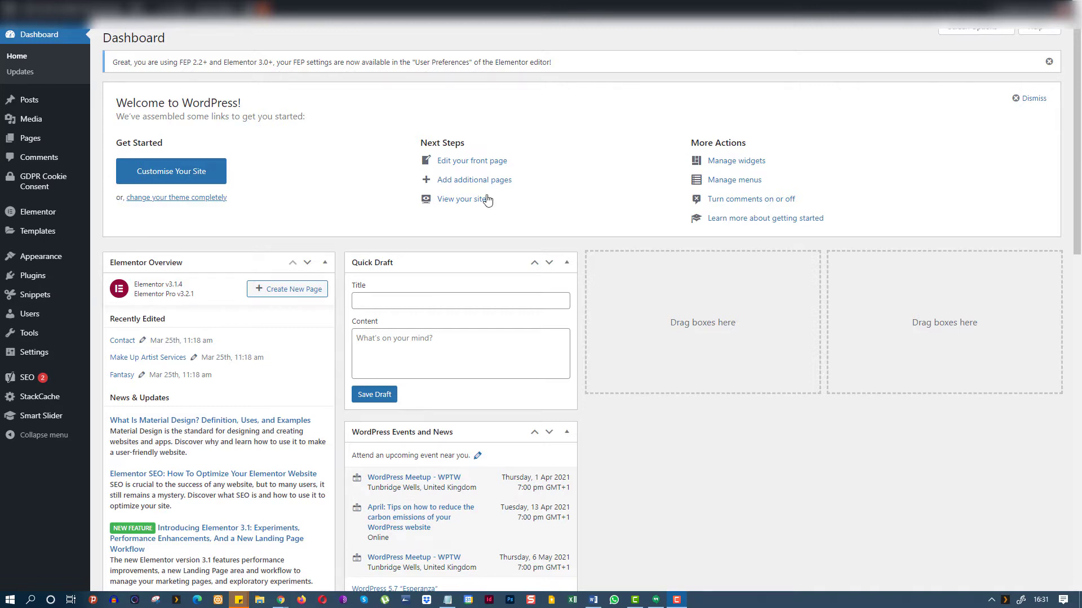
# Go from the Dashboard to the Installed Plugins page via the Plugins sidebar item
pyautogui.click(27, 277)
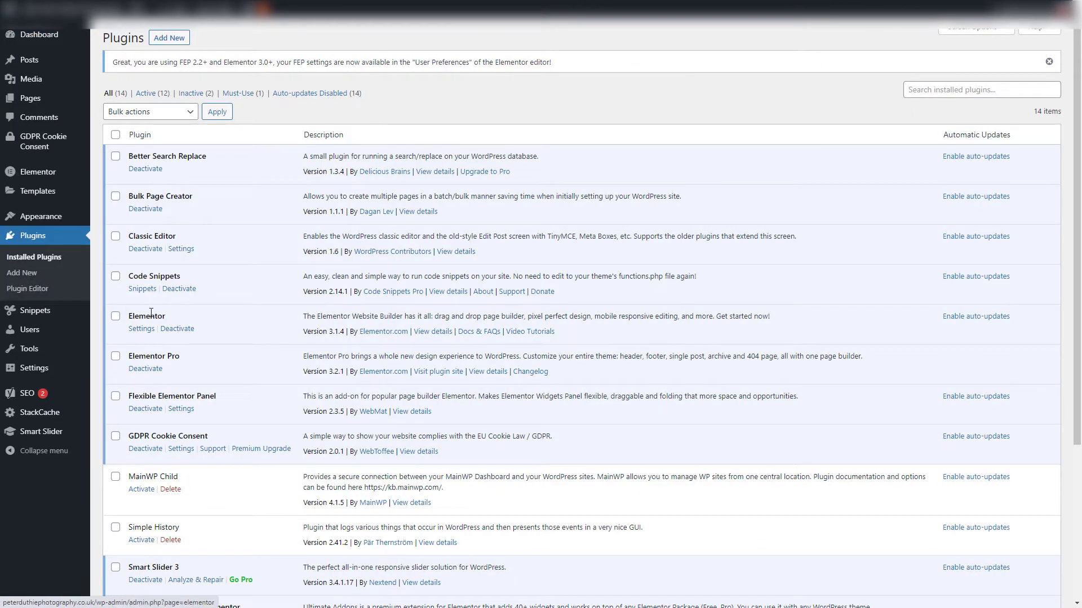
# Review the 14 installed plugins, checking that Better Search Replace and Velvet Blues Update URLs are present
pyautogui.scroll(-3, 256, 359)
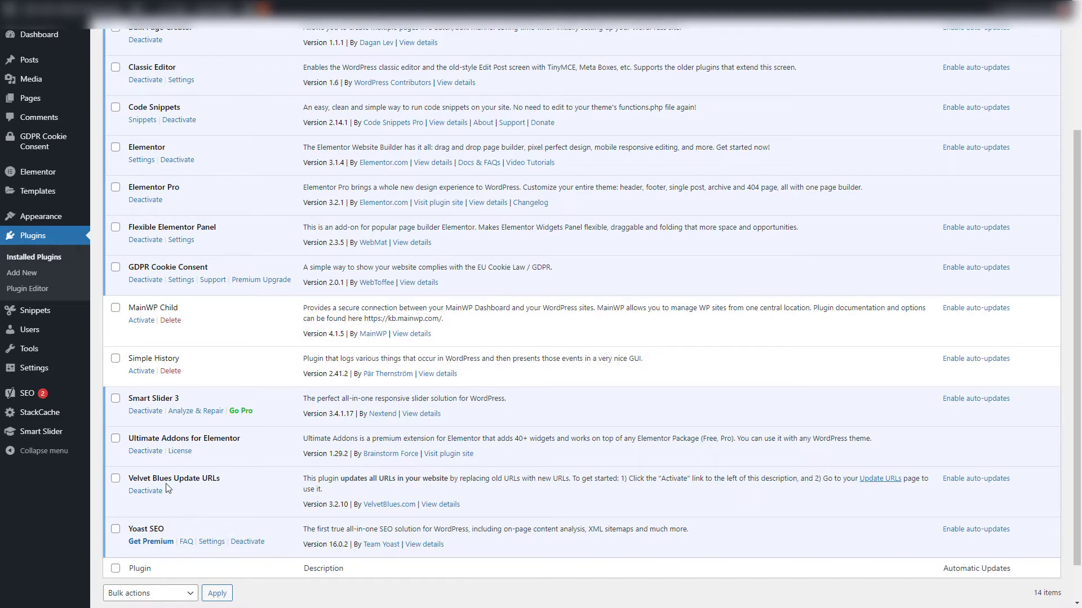
pyautogui.scroll(3, 191, 363)
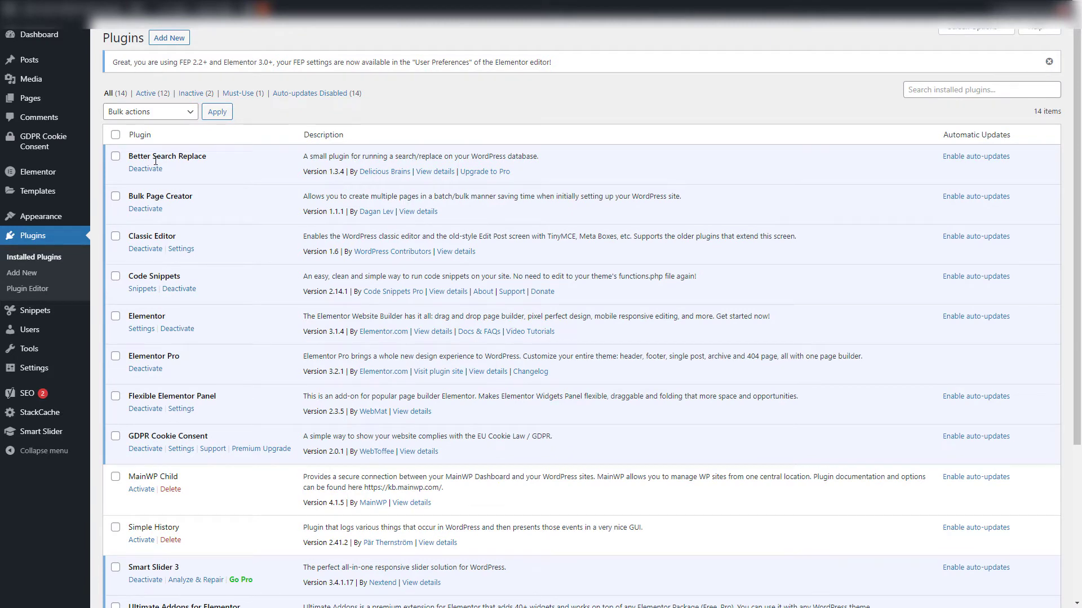
pyautogui.moveTo(82, 175)
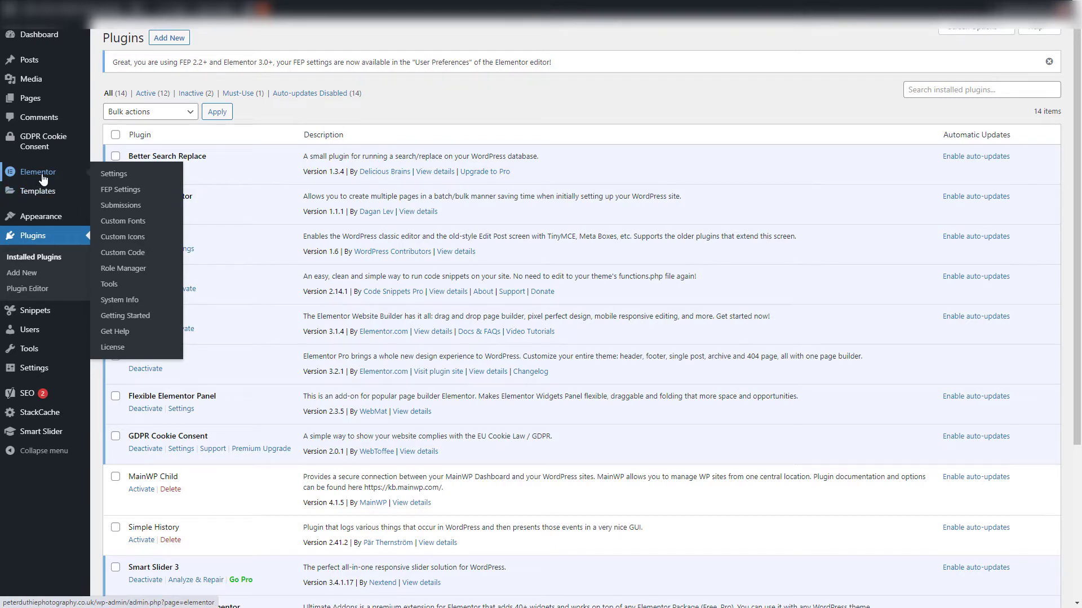
# Run Elementor's Replace URL tool from the old to the new site address, confirming 172 rows affected
pyautogui.click(109, 285)
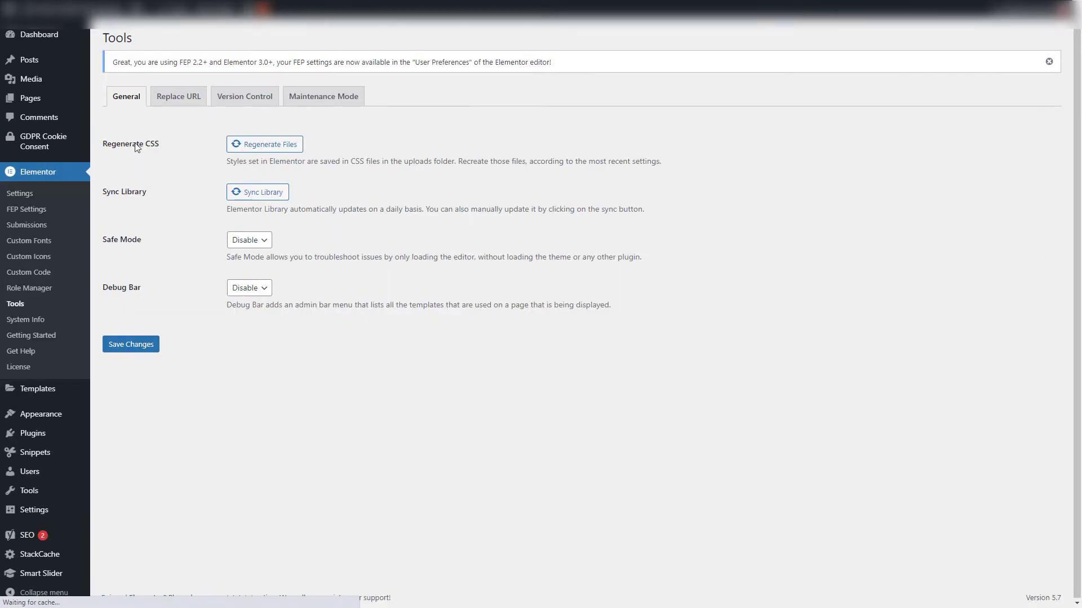
pyautogui.click(170, 105)
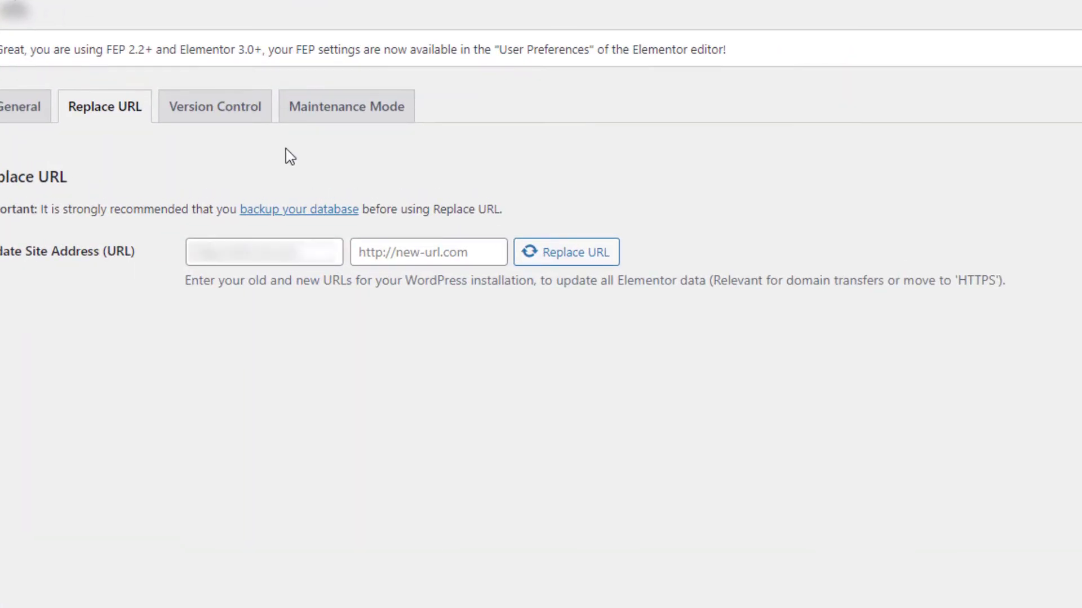
pyautogui.click(241, 252)
pyautogui.hotkey('ctrl', 'v')
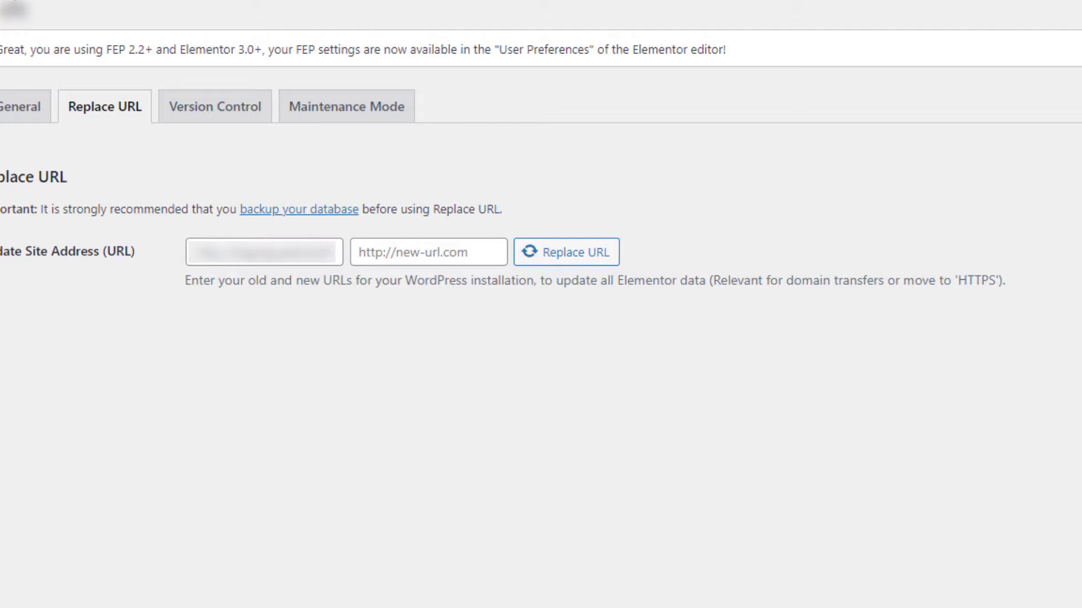
pyautogui.click(363, 252)
pyautogui.hotkey('ctrl', 'v')
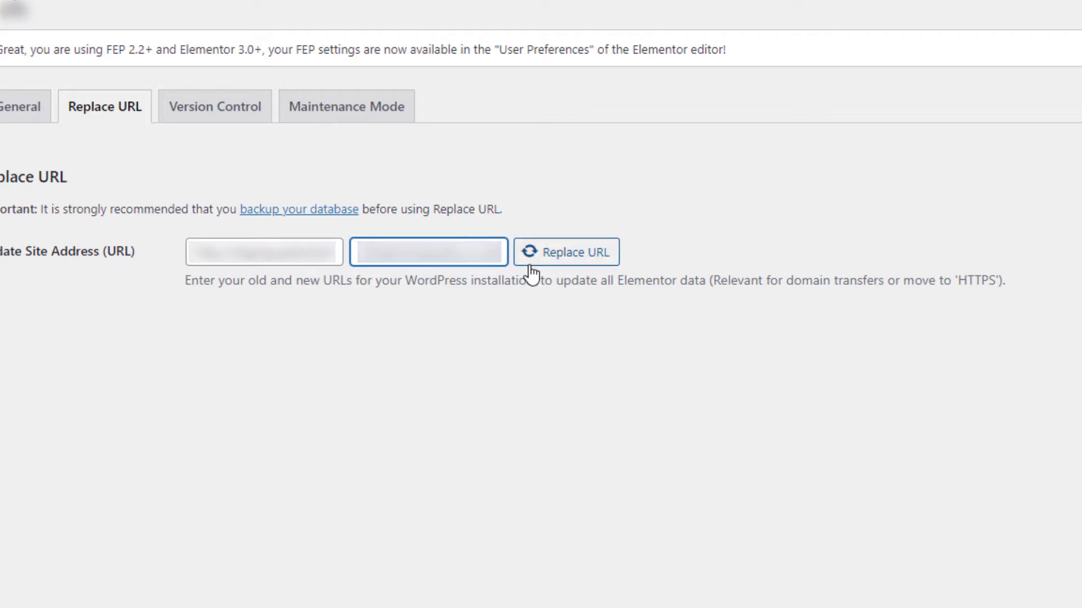
pyautogui.click(562, 258)
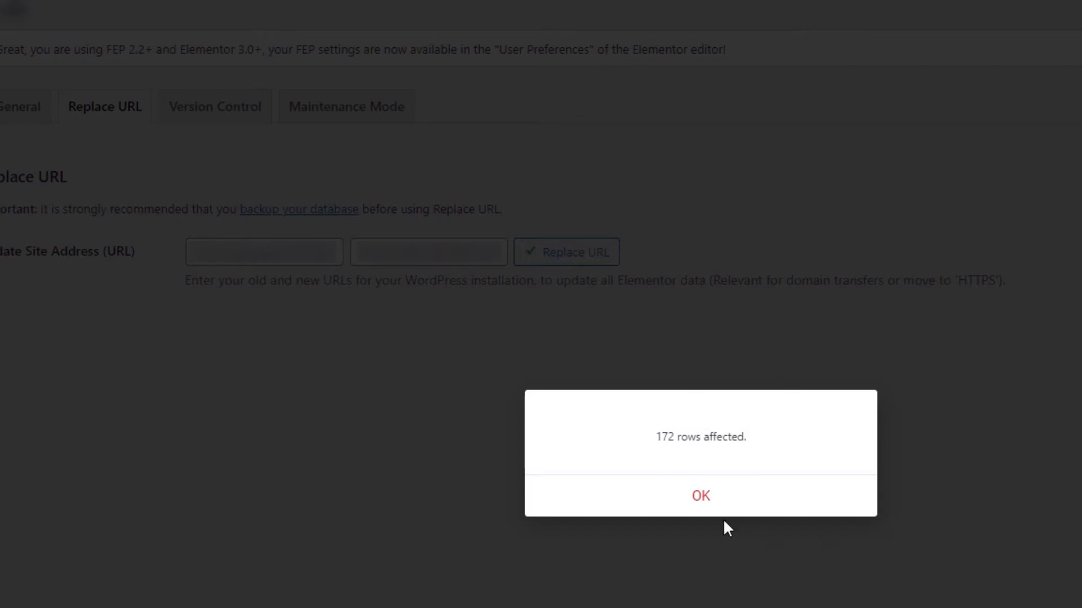
pyautogui.click(702, 499)
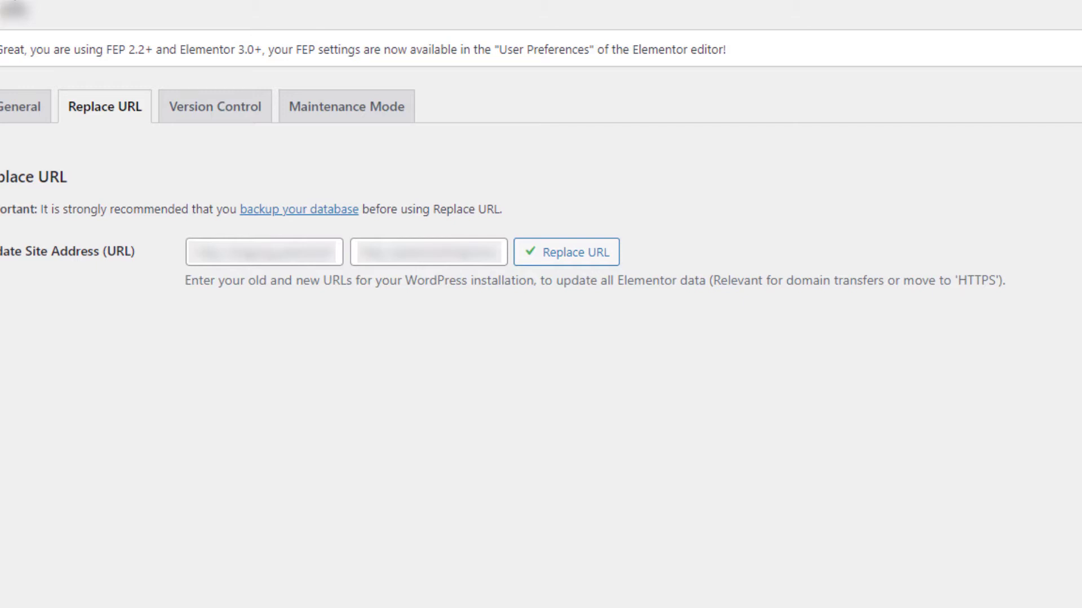
pyautogui.moveTo(161, 380)
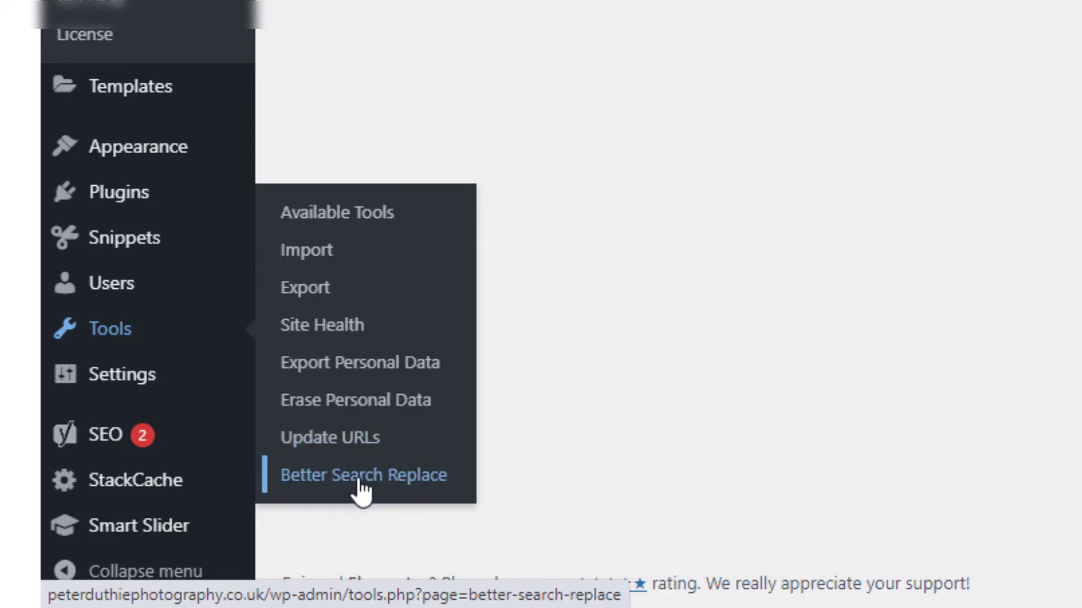
# Run Velvet Blues Update URLs with excerpts, links, attachments and custom fields ticked, updating 54 attachments
pyautogui.click(361, 439)
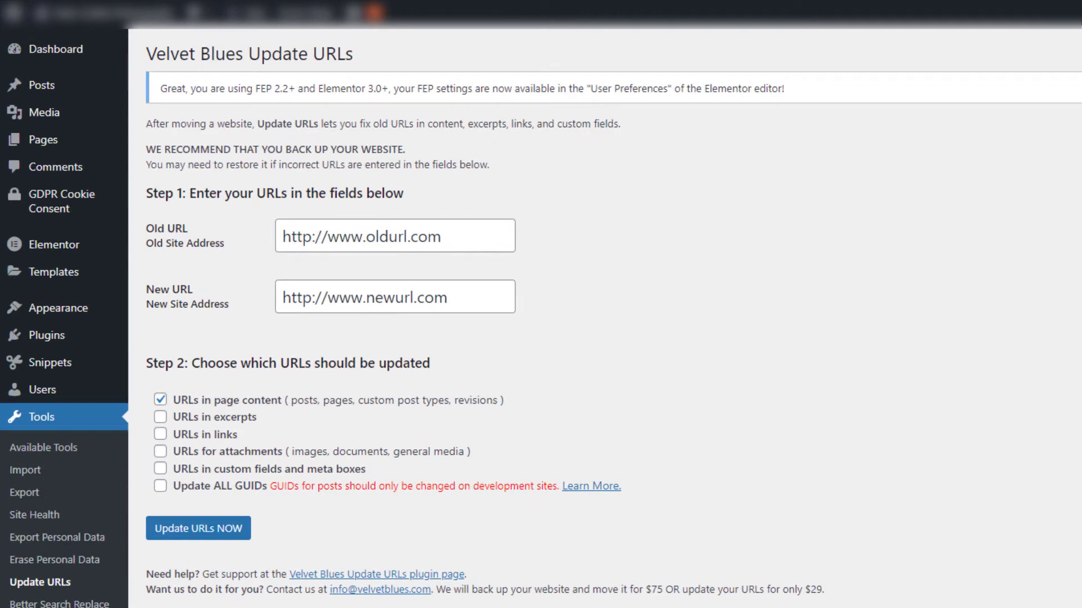
pyautogui.click(330, 231)
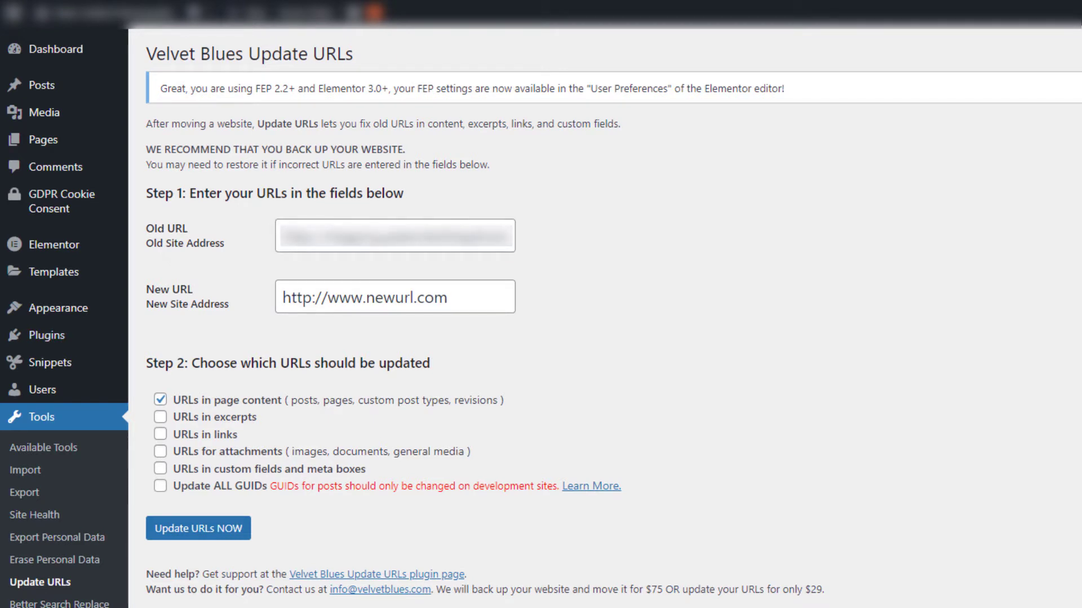
pyautogui.click(280, 293)
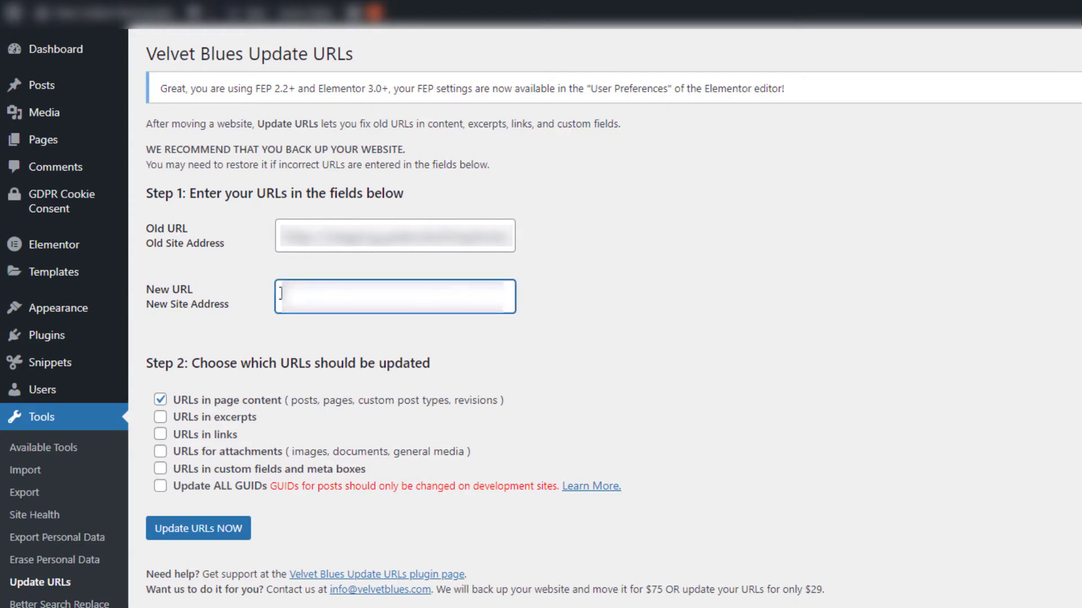
pyautogui.hotkey('ctrl', 'v')
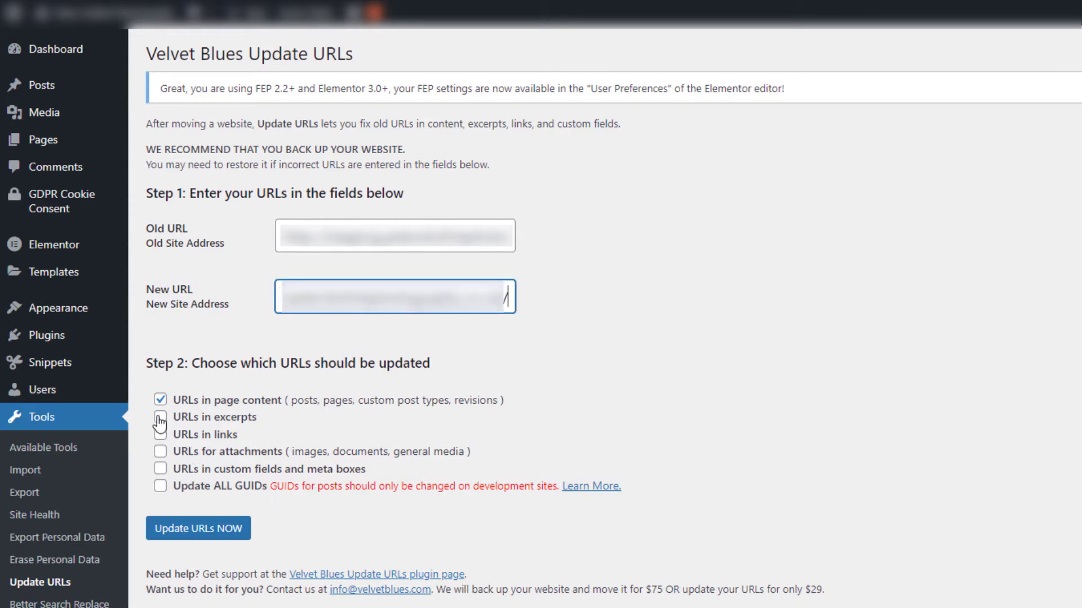
pyautogui.click(161, 418)
pyautogui.click(161, 434)
pyautogui.click(161, 451)
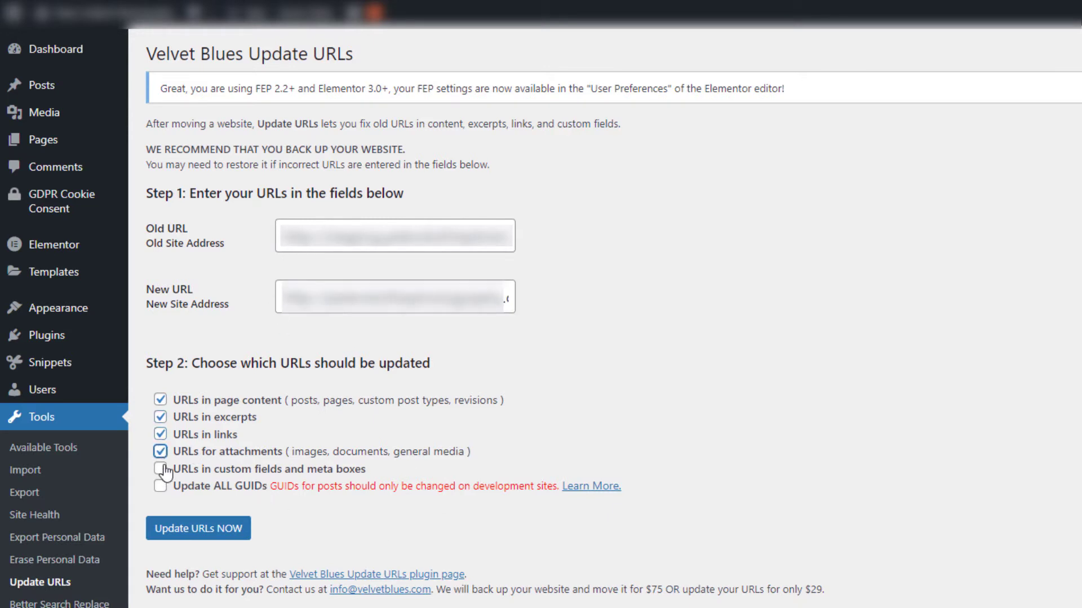
pyautogui.click(163, 471)
pyautogui.click(201, 531)
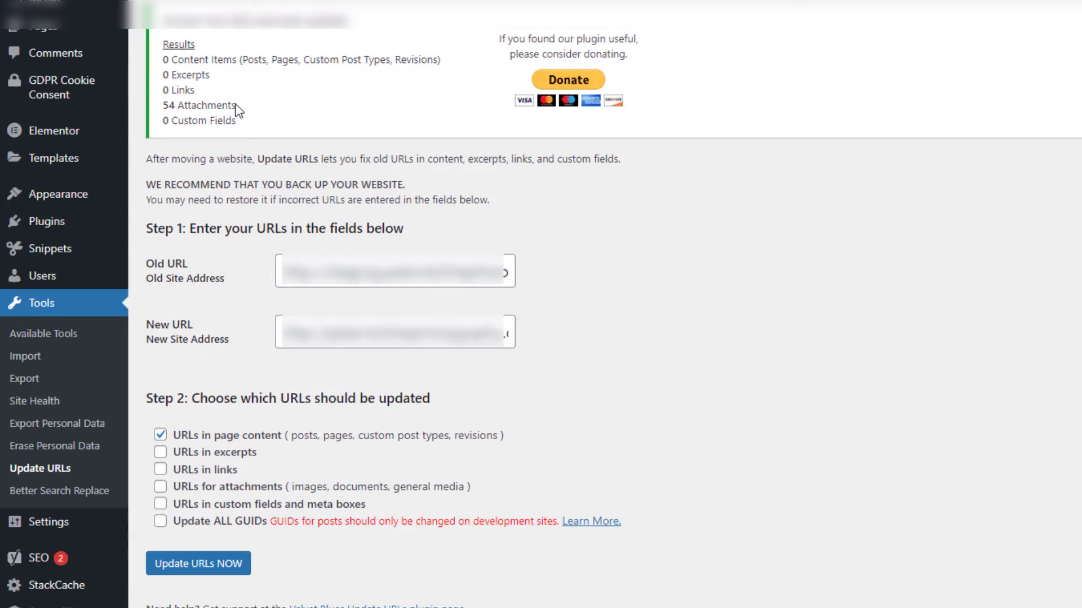
# Start a Better Search Replace dry run from the old to the new address on all tables
pyautogui.click(79, 496)
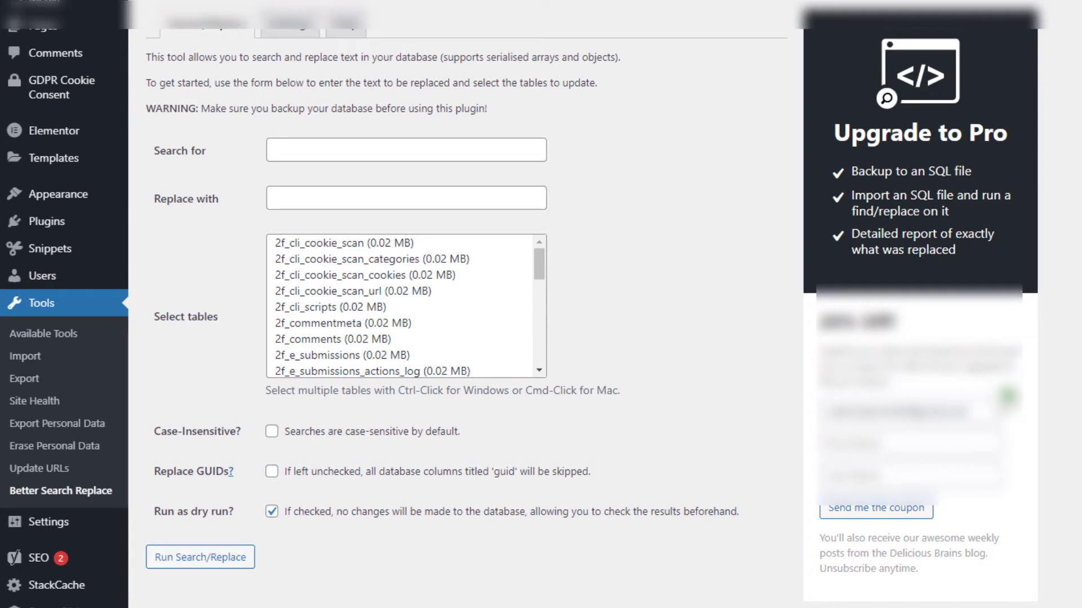
pyautogui.click(284, 152)
pyautogui.hotkey('ctrl', 'v')
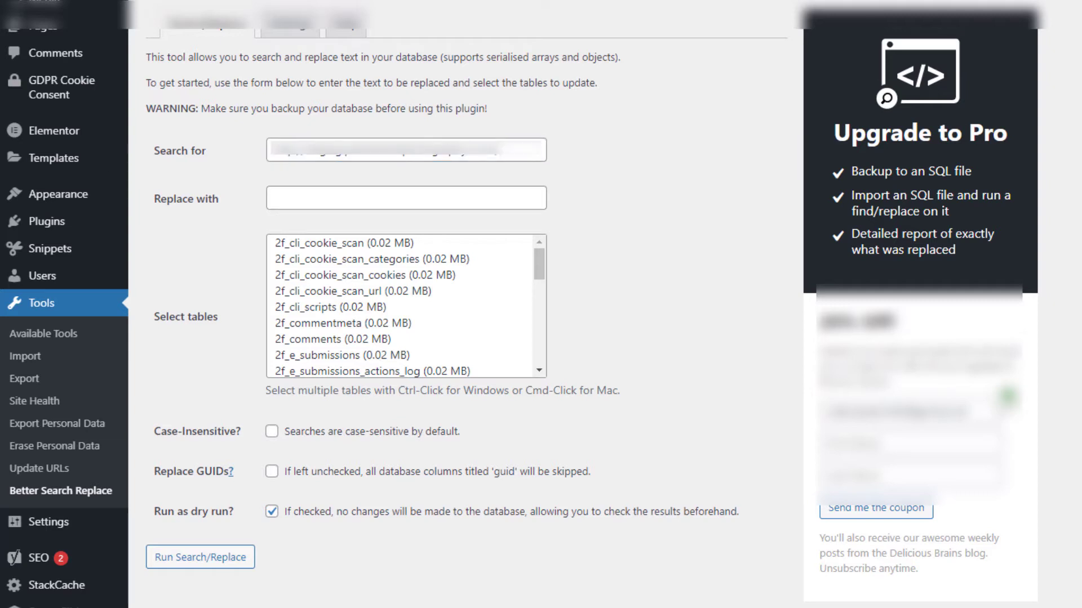
pyautogui.click(284, 204)
pyautogui.hotkey('ctrl', 'v')
pyautogui.click(307, 245)
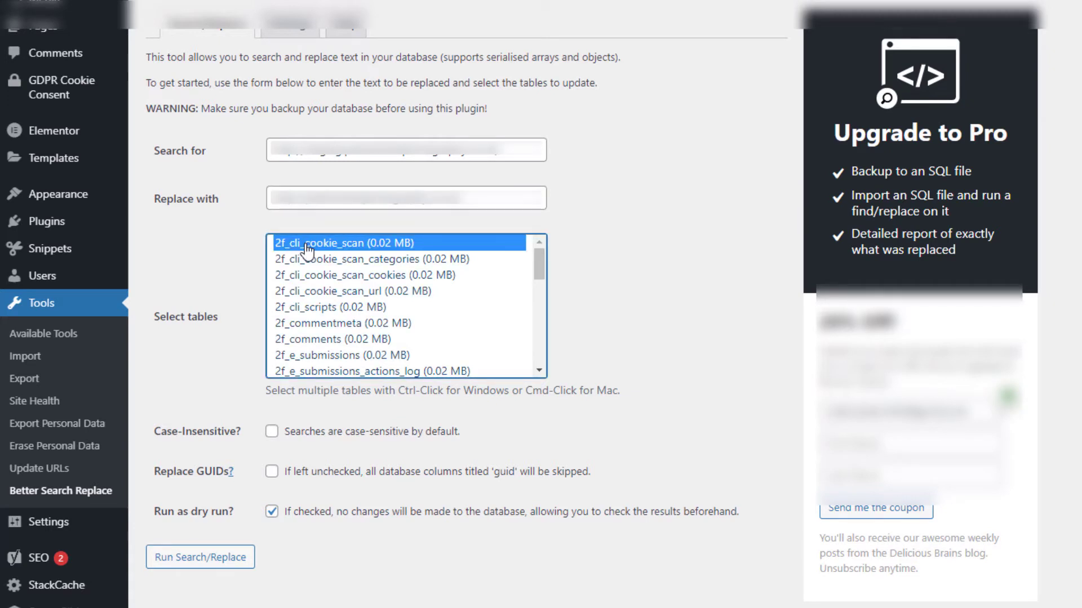
pyautogui.hotkey('shift', 'End')
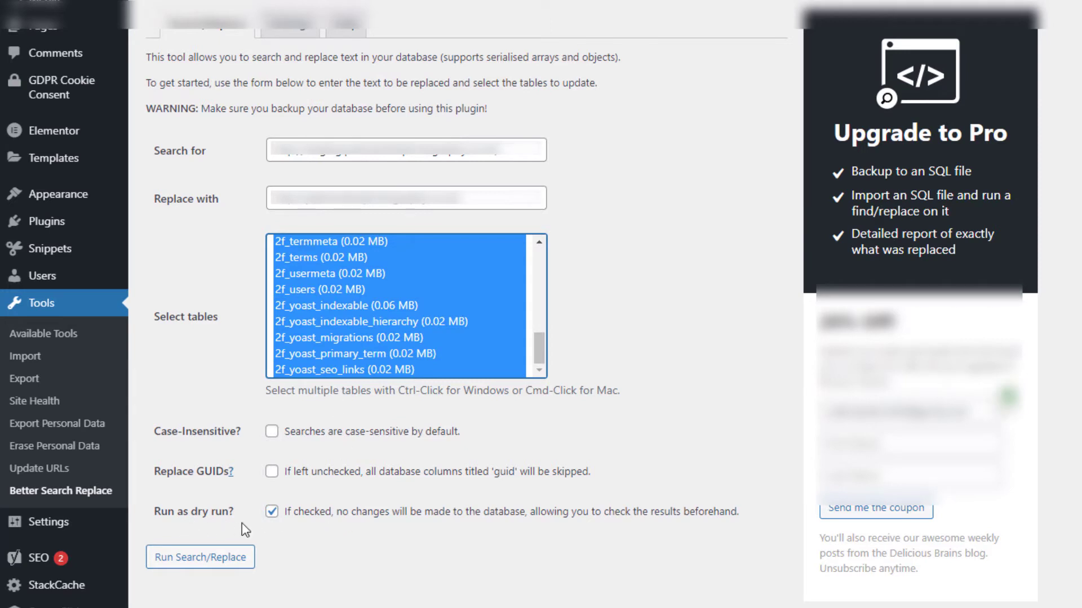
pyautogui.click(197, 557)
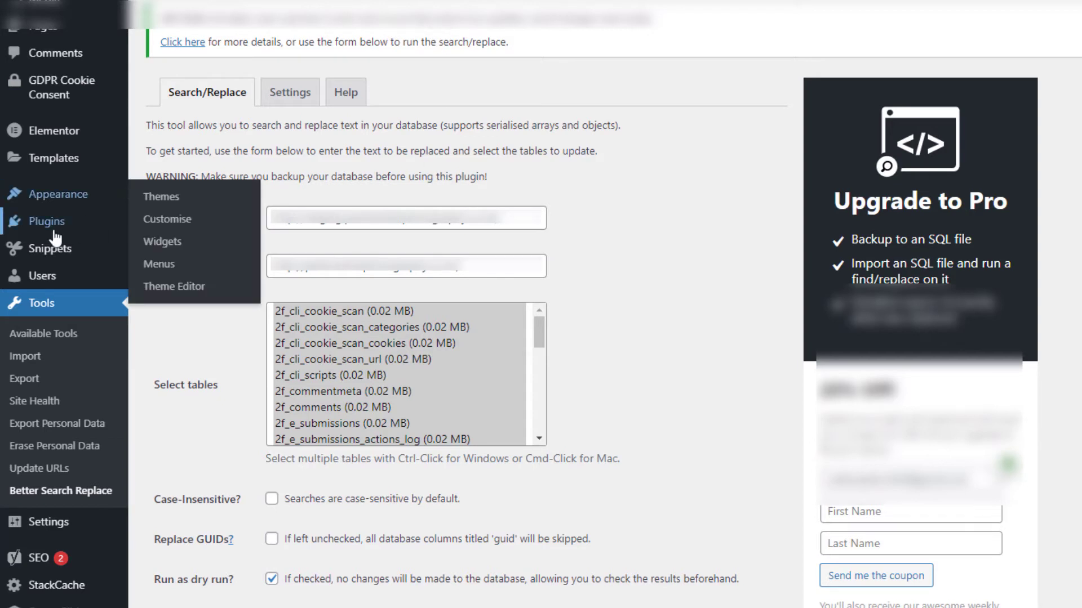
# Rerun Elementor's Replace URL from the old to the new address and dismiss the 172 rows message
pyautogui.moveTo(54, 161)
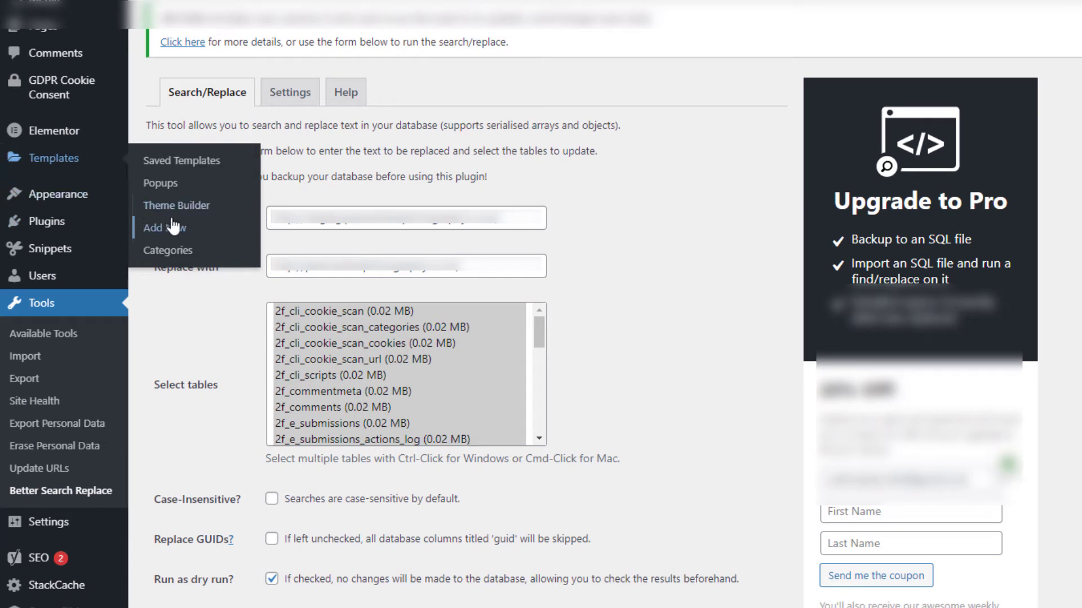
pyautogui.moveTo(54, 130)
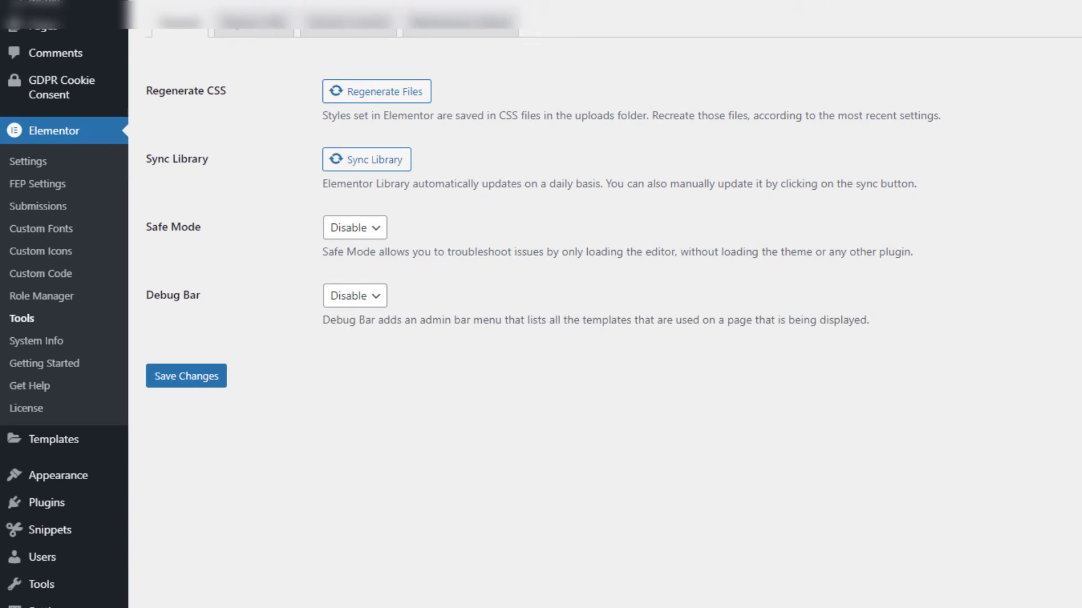
pyautogui.click(262, 29)
pyautogui.click(343, 147)
pyautogui.hotkey('ctrl', 'v')
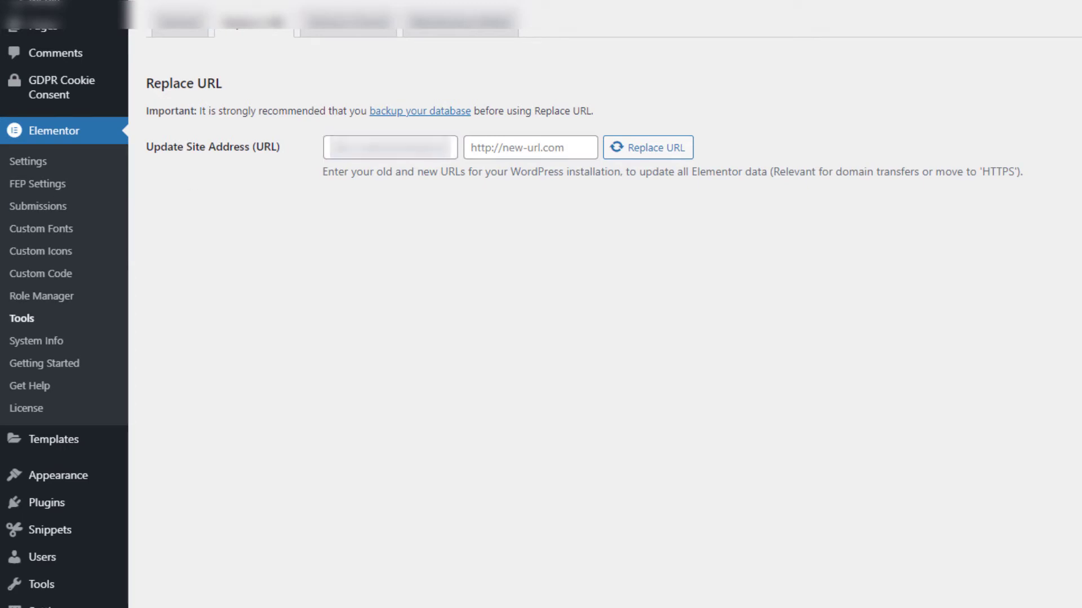
pyautogui.click(523, 147)
pyautogui.hotkey('ctrl', 'v')
pyautogui.click(654, 158)
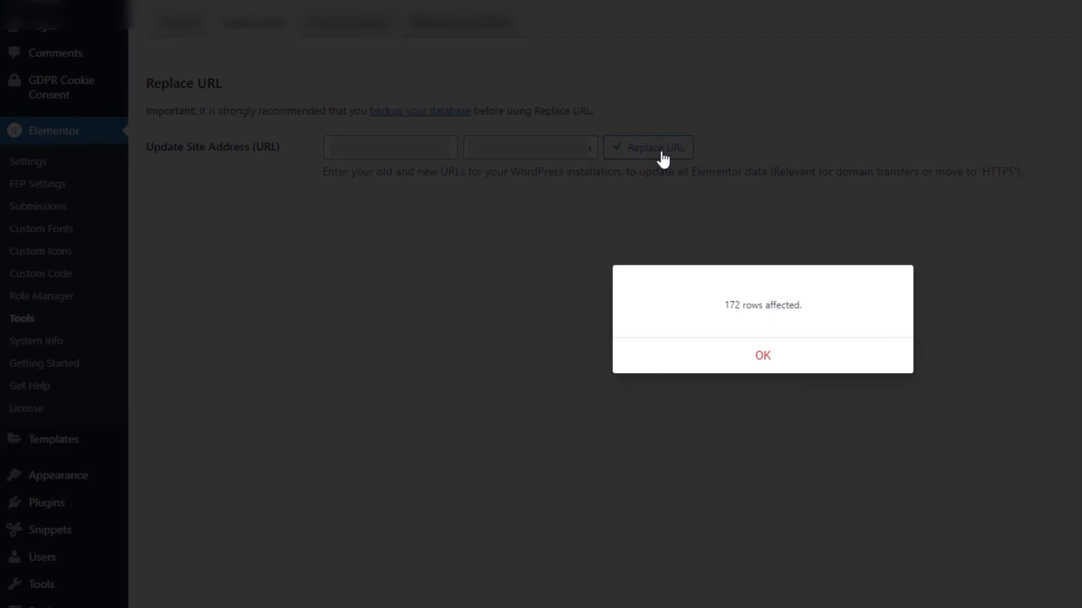
pyautogui.click(767, 362)
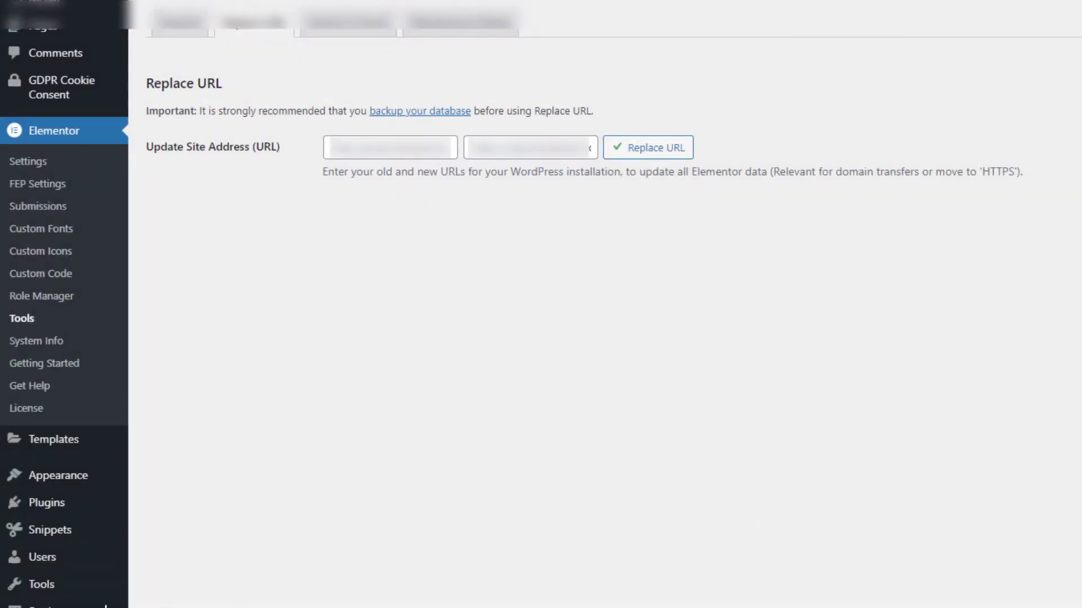
pyautogui.moveTo(55, 596)
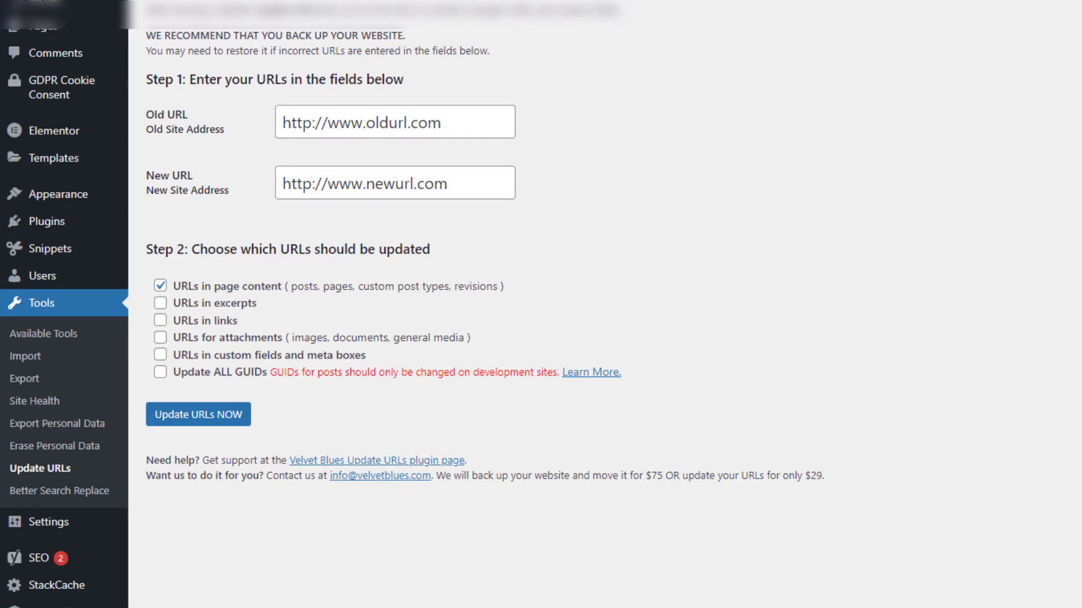
# Update URLs in Velvet Blues with all options ticked, updating 175 content items, 54 attachments, 1 custom field
pyautogui.tripleClick(283, 123)
pyautogui.press('BackSpace')
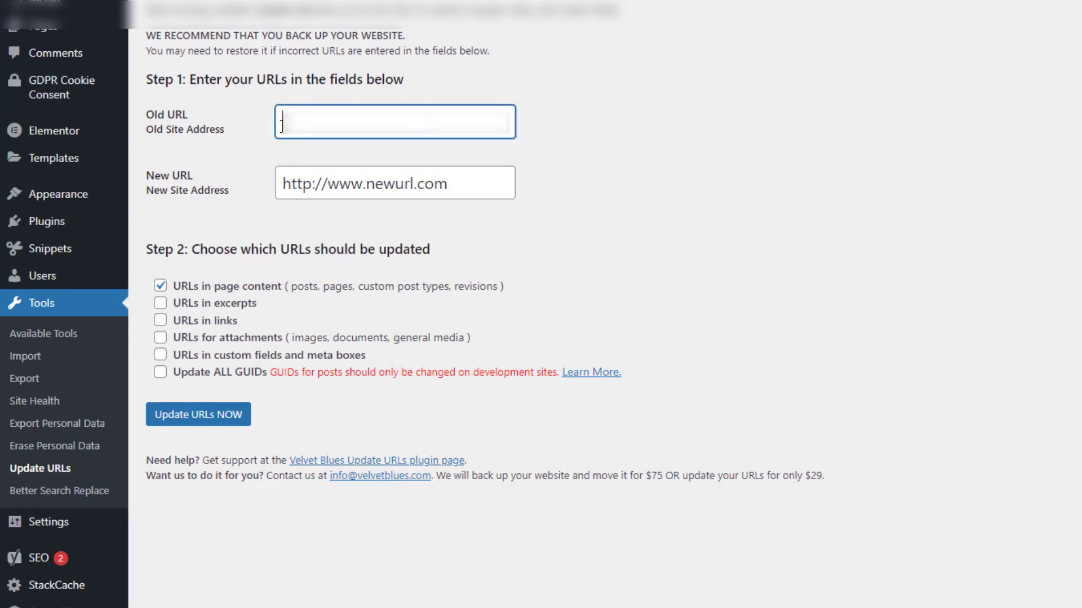
pyautogui.hotkey('ctrl', 'v')
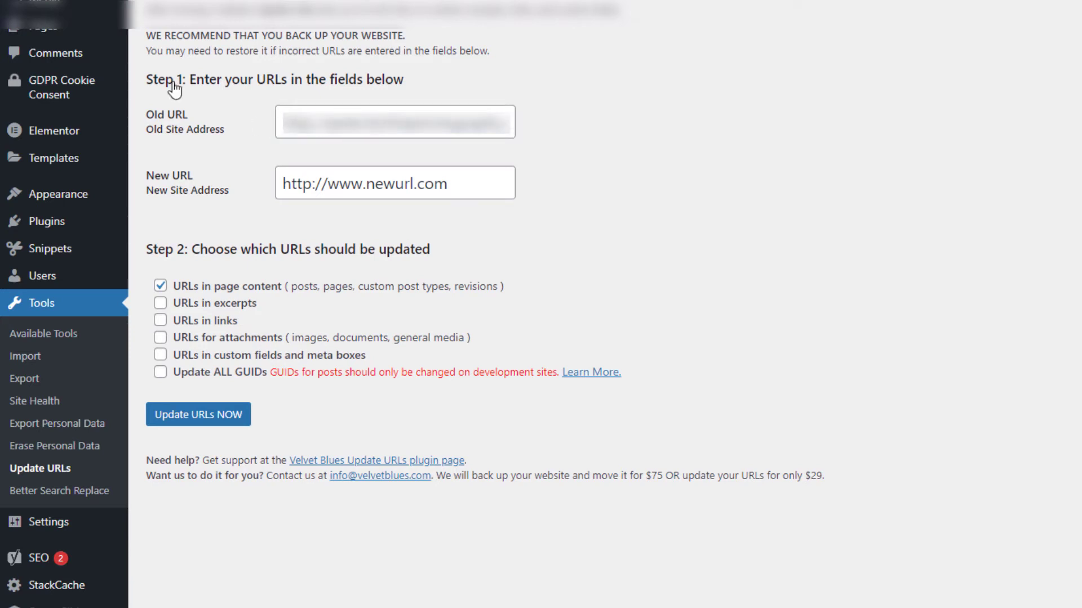
pyautogui.tripleClick(277, 182)
pyautogui.press('BackSpace')
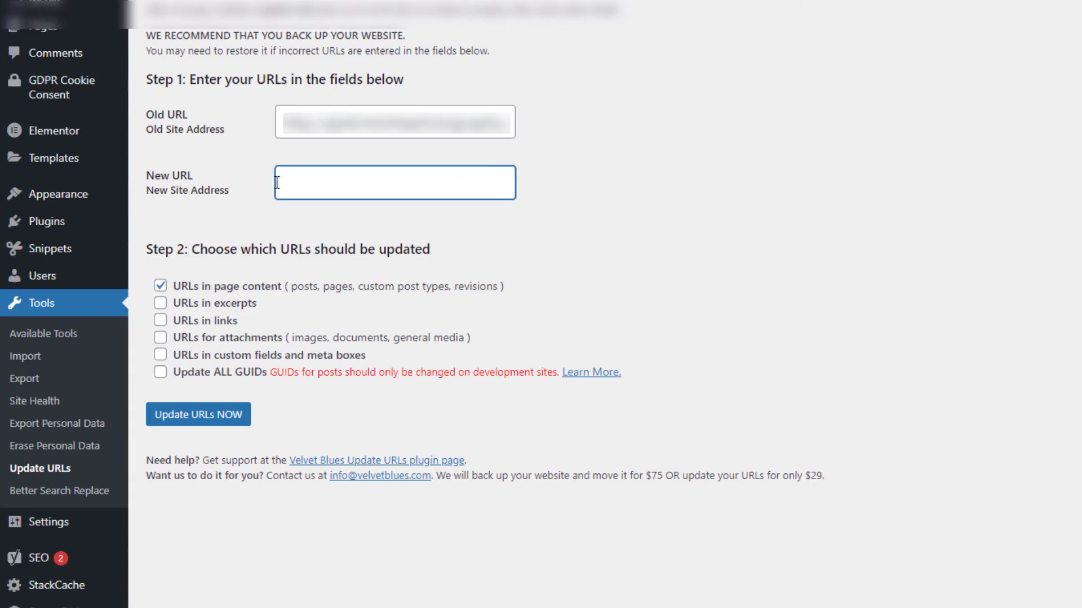
pyautogui.hotkey('ctrl', 'v')
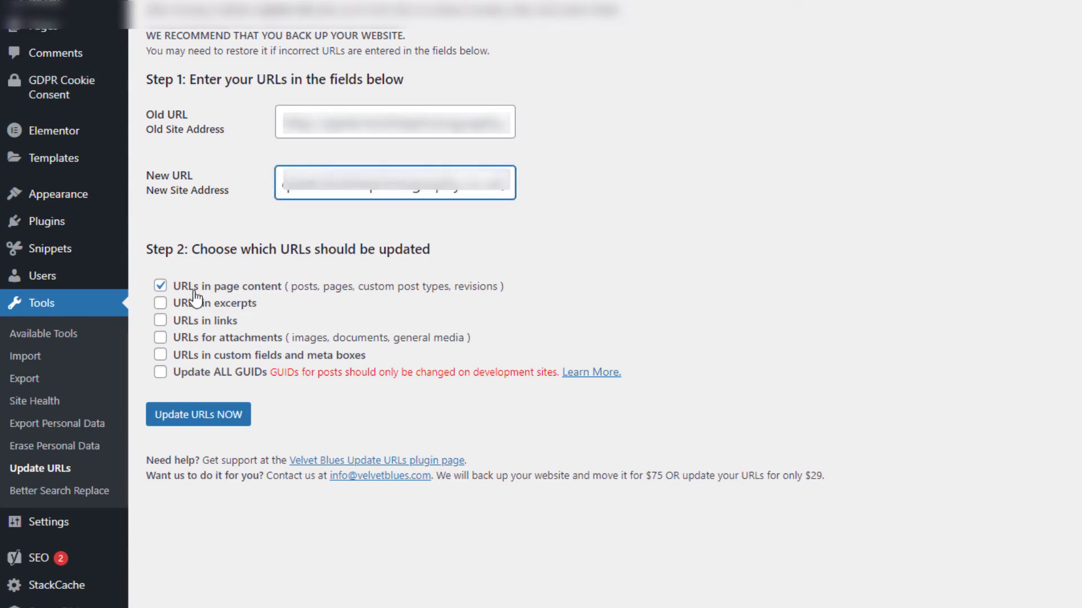
pyautogui.click(160, 303)
pyautogui.click(160, 320)
pyautogui.click(160, 338)
pyautogui.click(160, 355)
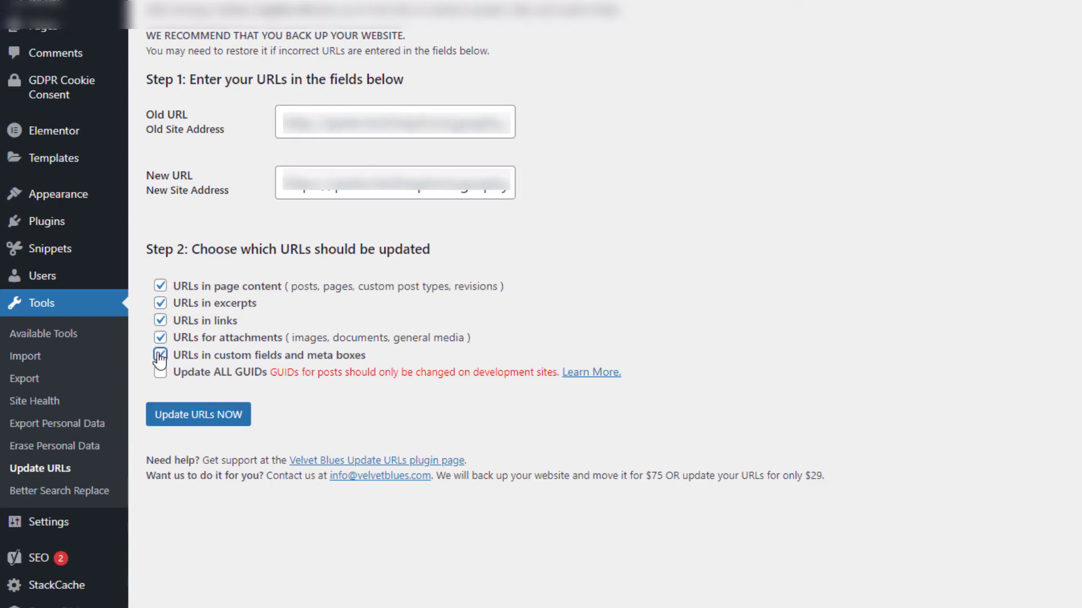
pyautogui.click(189, 419)
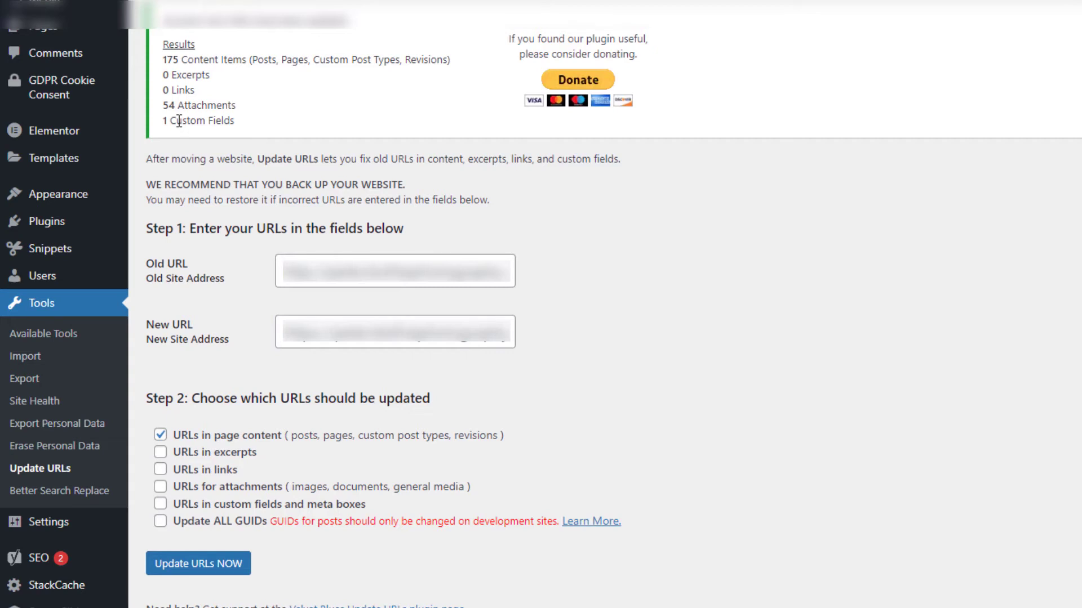
# Dry-run Better Search Replace on all tables, finding 238 cells to update in 33 tables
pyautogui.click(42, 491)
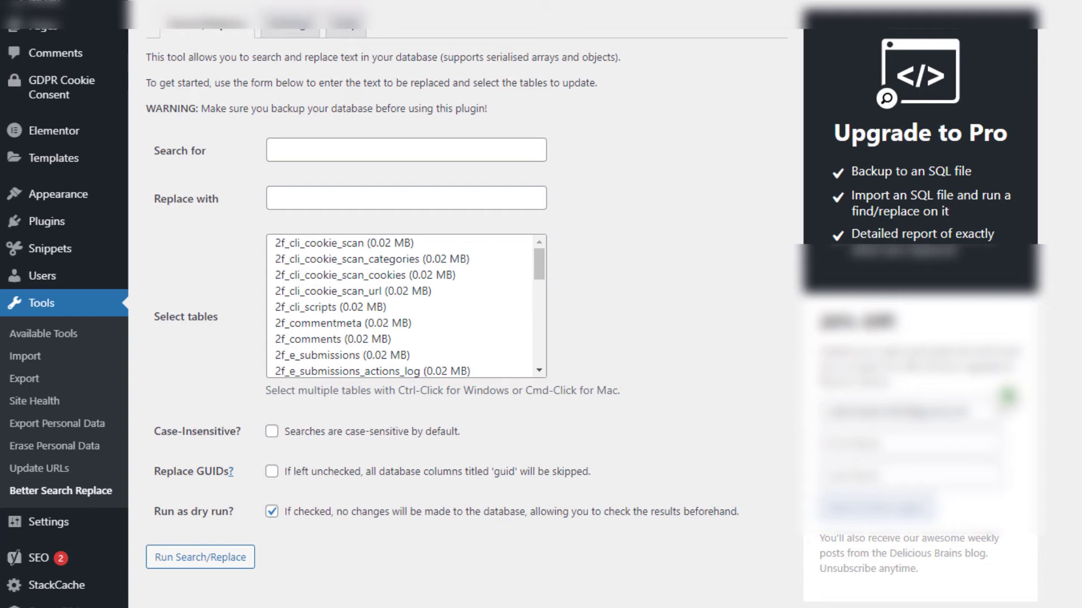
pyautogui.click(285, 145)
pyautogui.hotkey('ctrl', 'v')
pyautogui.hotkey('ctrl', 'v')
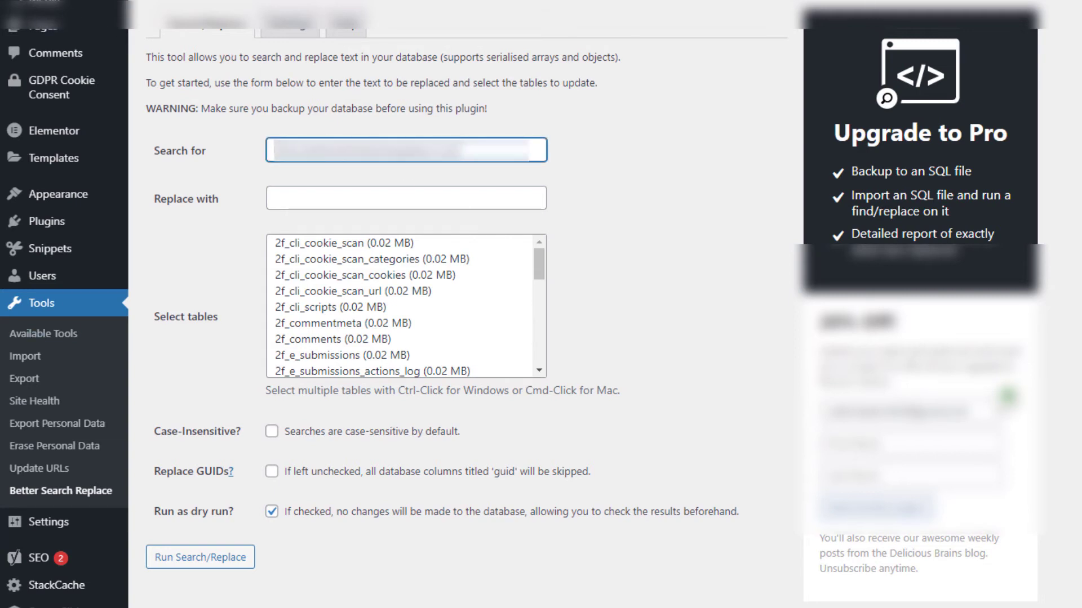
pyautogui.hotkey('alt', 'Tab')
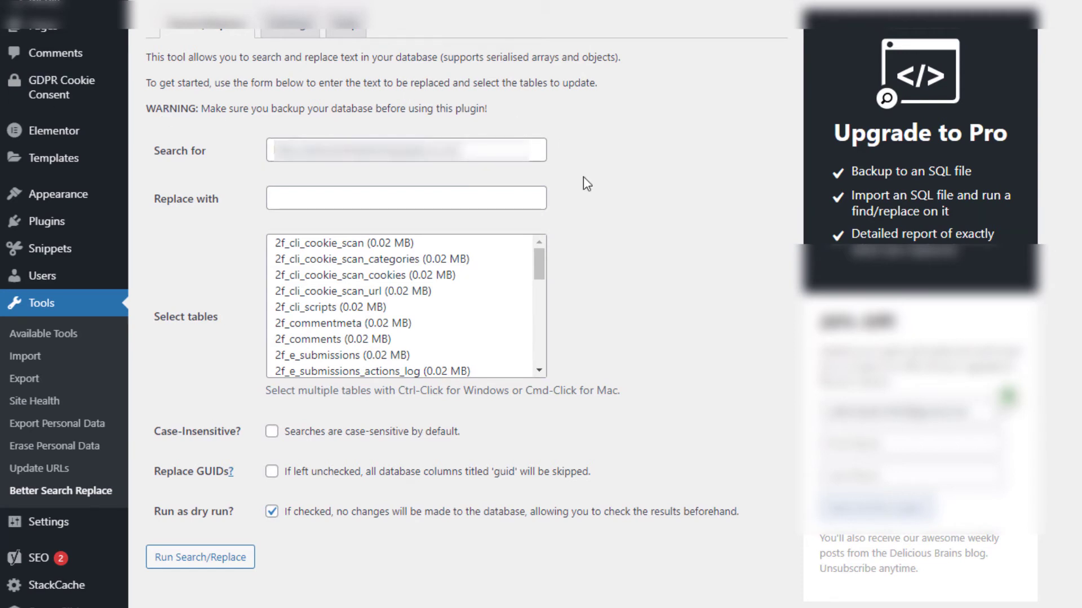
pyautogui.click(292, 196)
pyautogui.hotkey('ctrl', 'v')
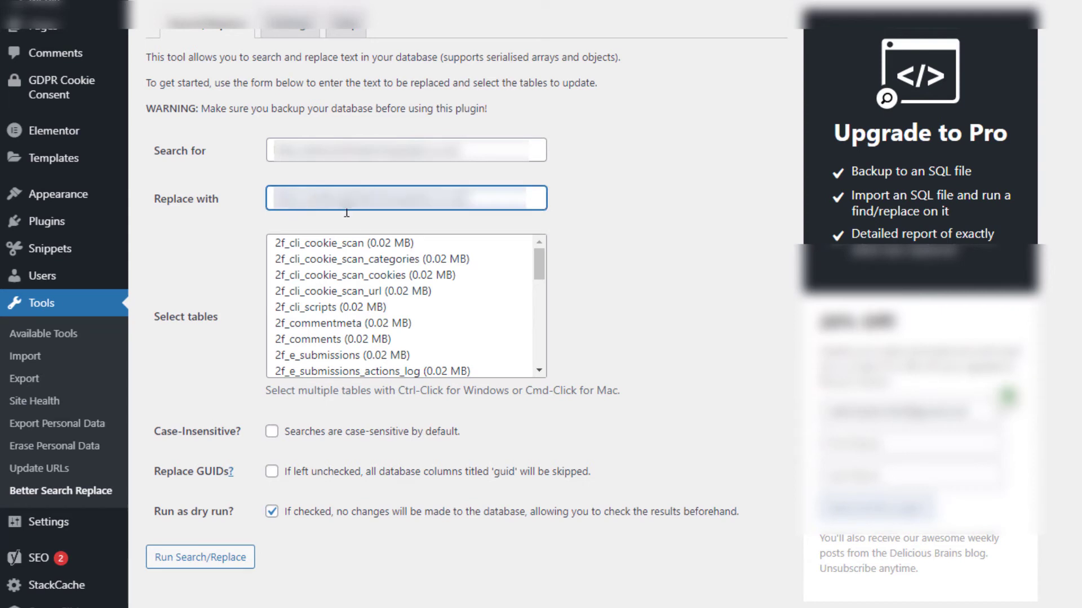
pyautogui.click(346, 245)
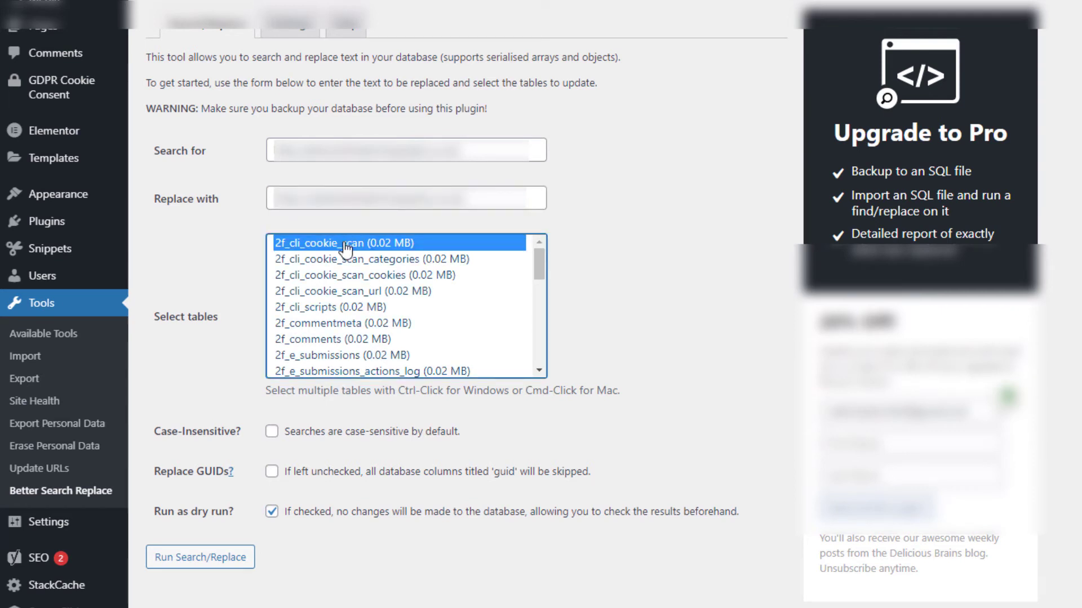
pyautogui.hotkey('ctrl', 'a')
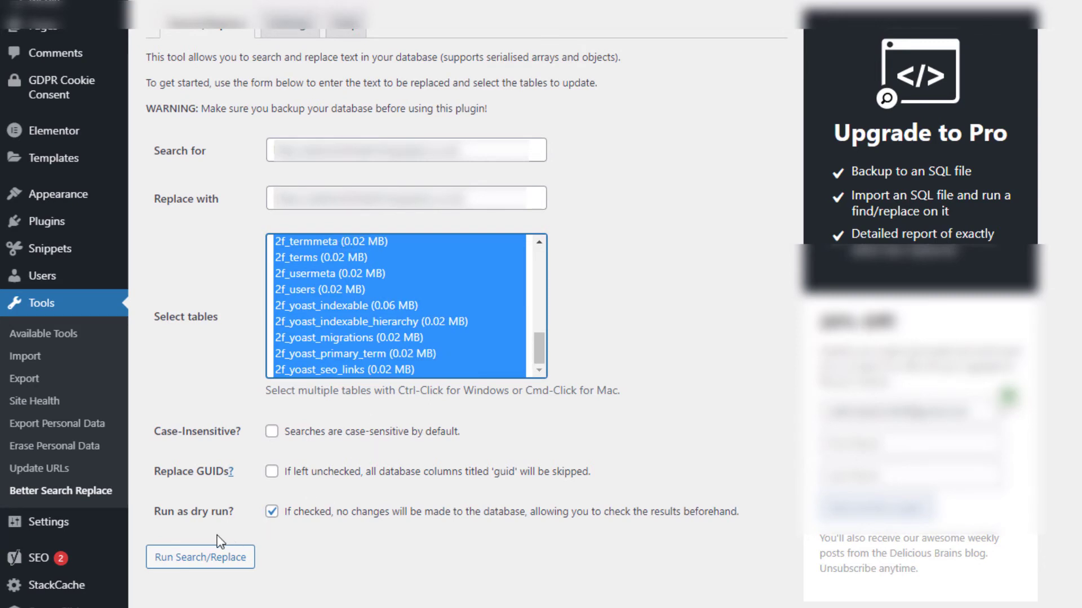
pyautogui.click(193, 560)
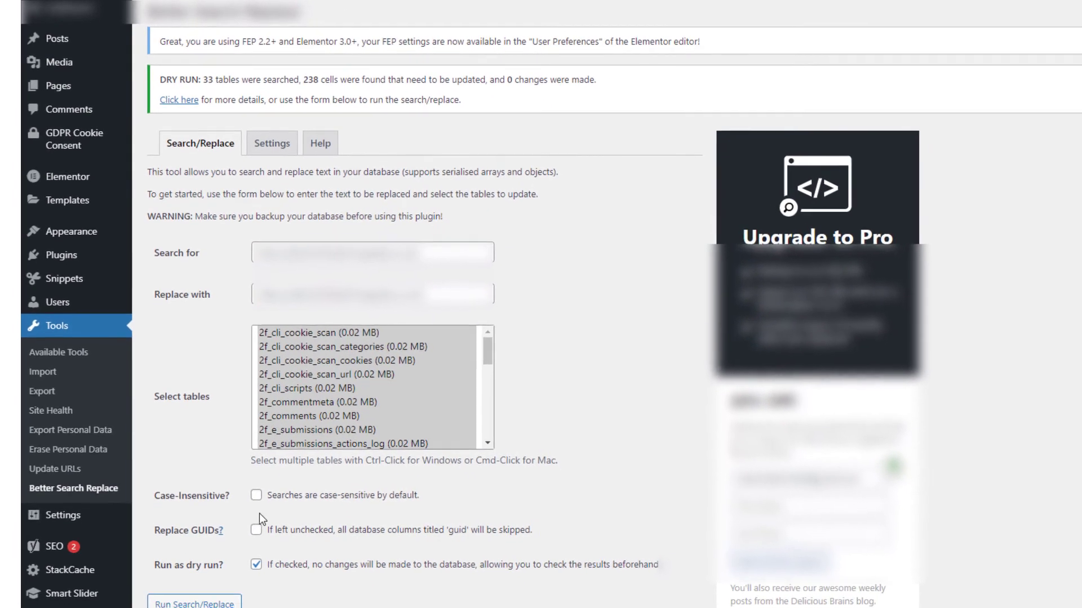
# Untick 'Run as dry run?' and rerun Better Search Replace to apply the 238 cell changes
pyautogui.click(260, 582)
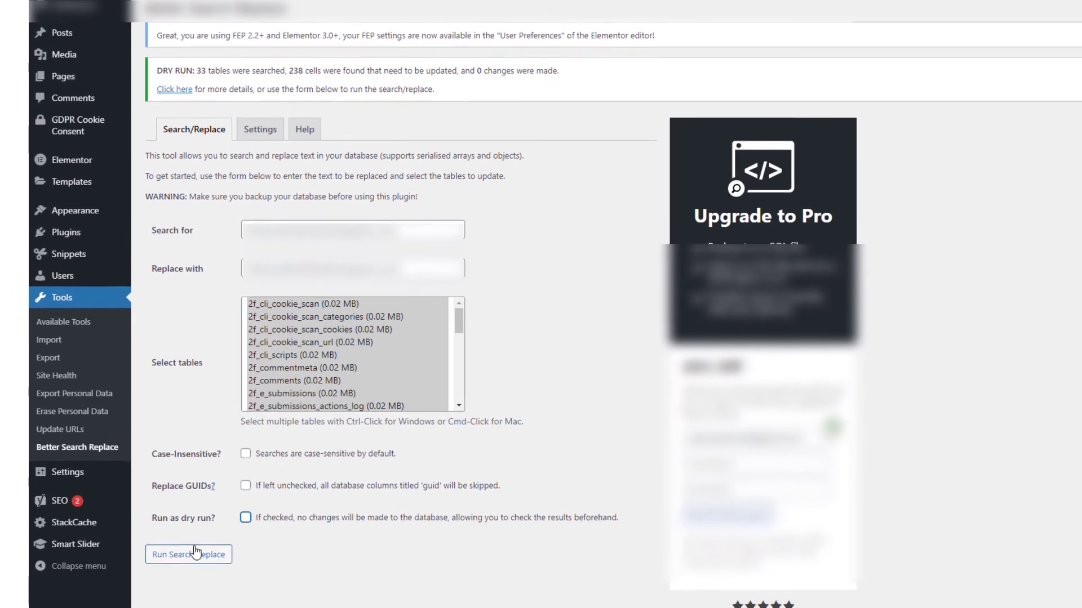
pyautogui.click(192, 563)
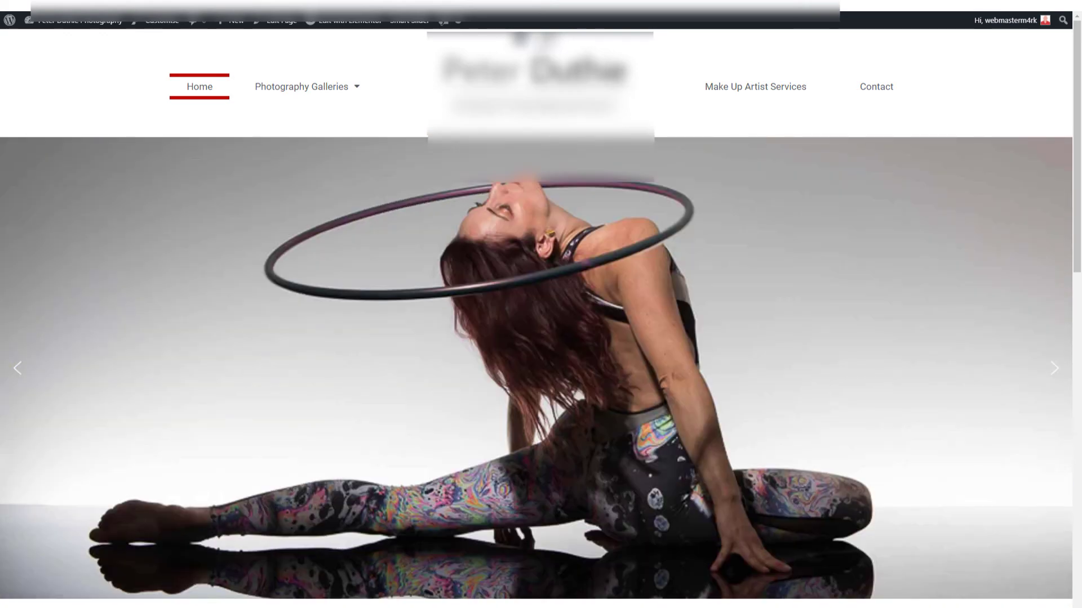
# Exit Chrome full-screen so the tabs and address bar show above the live home page
pyautogui.click(541, 42)
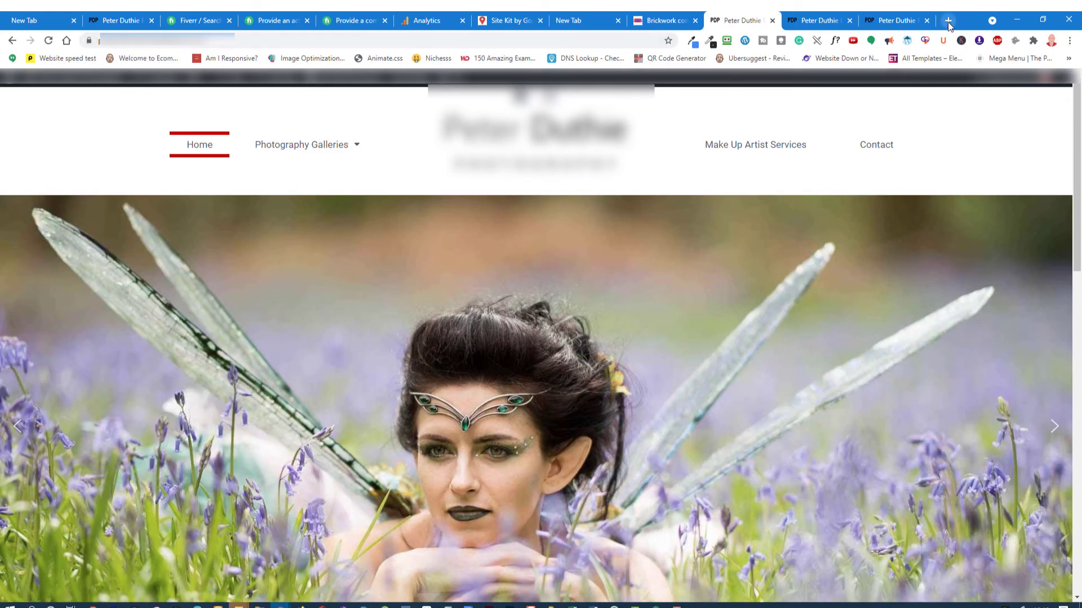
# In a new tab on whynopadlock.com, enter the site's https address as the Secure Address and tick reCAPTCHA
pyautogui.click(948, 22)
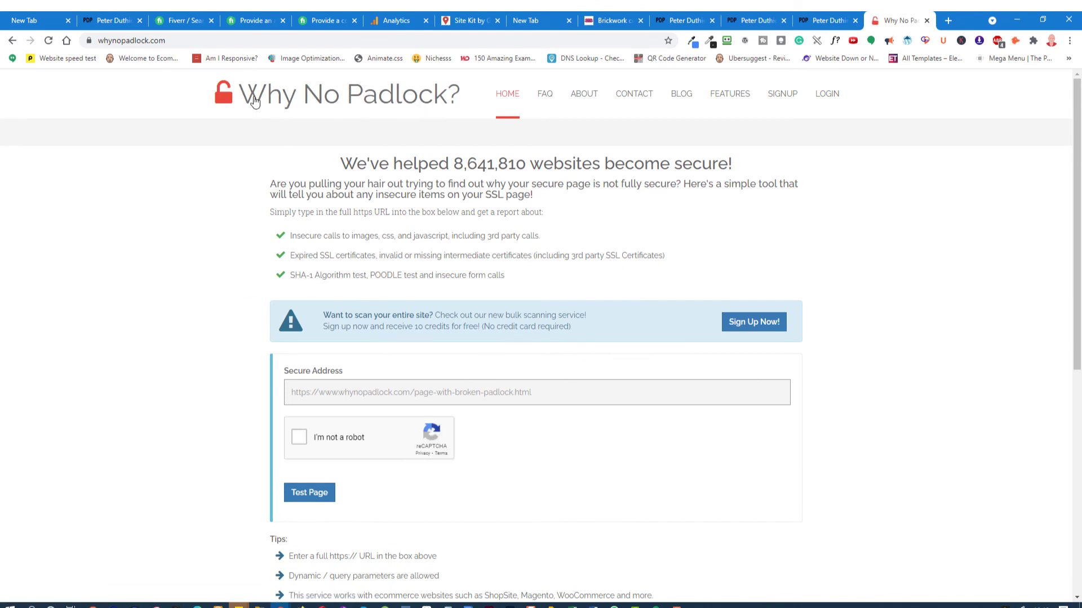
pyautogui.click(300, 392)
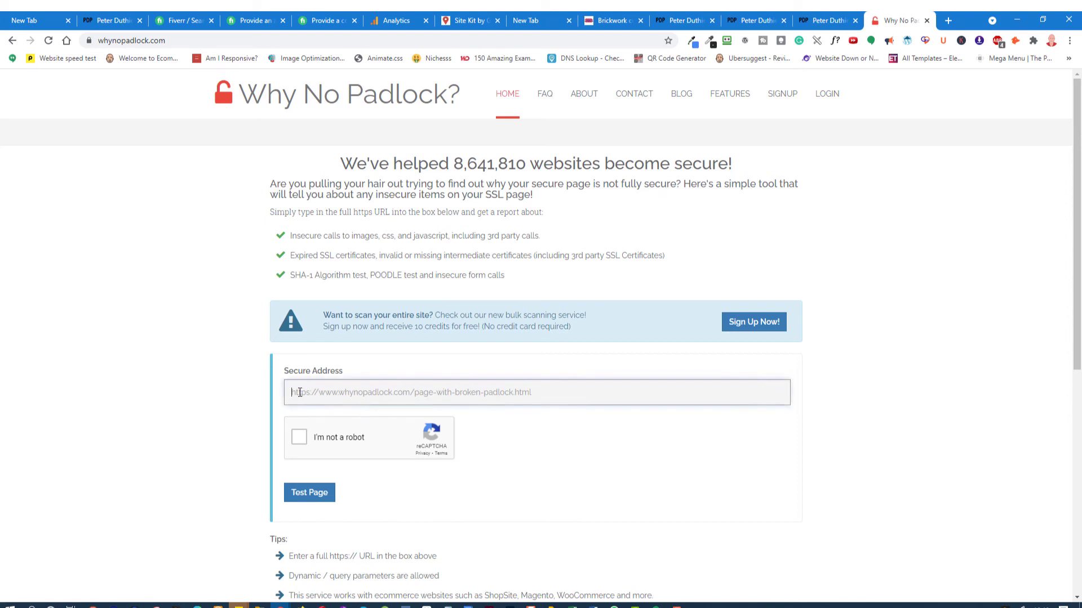
pyautogui.write('https://peterduthiephotography.co.uk')
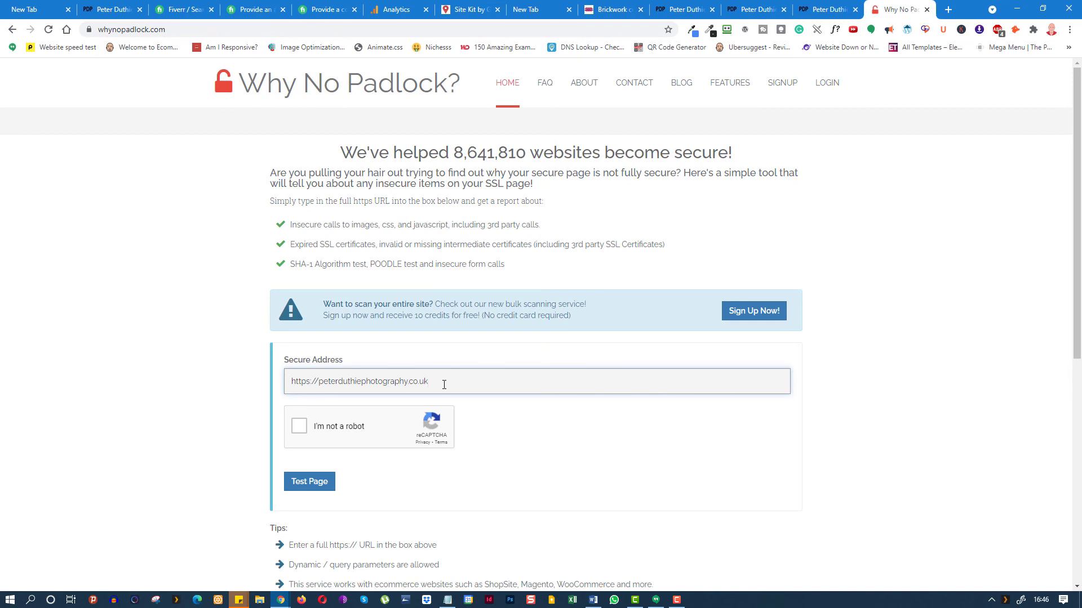
pyautogui.click(299, 426)
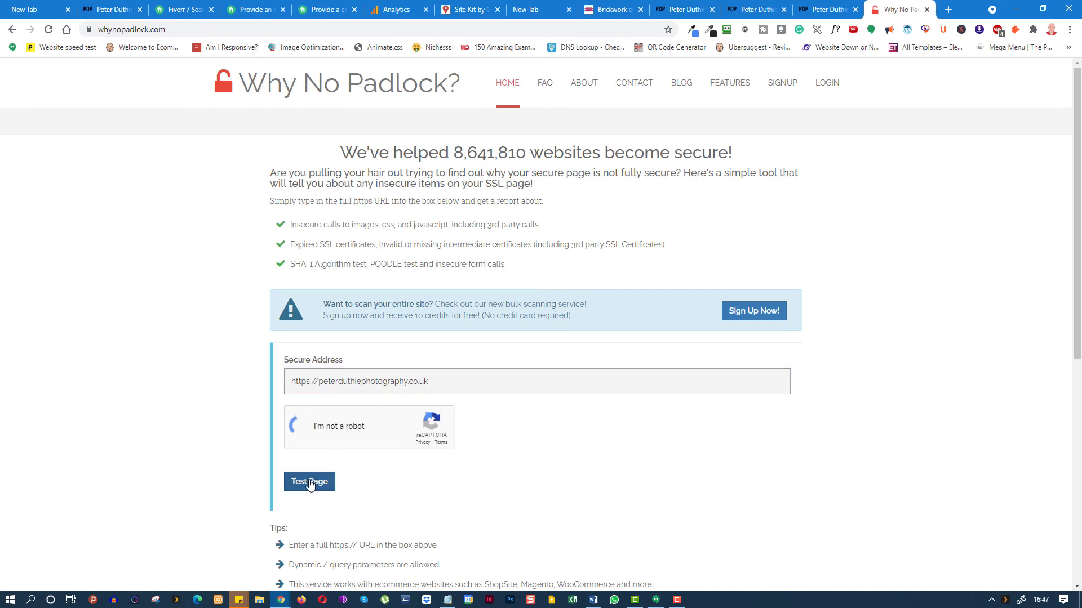
# Run the Why No Padlock test and review the passing SSL Connection and Mixed Content results
pyautogui.click(309, 482)
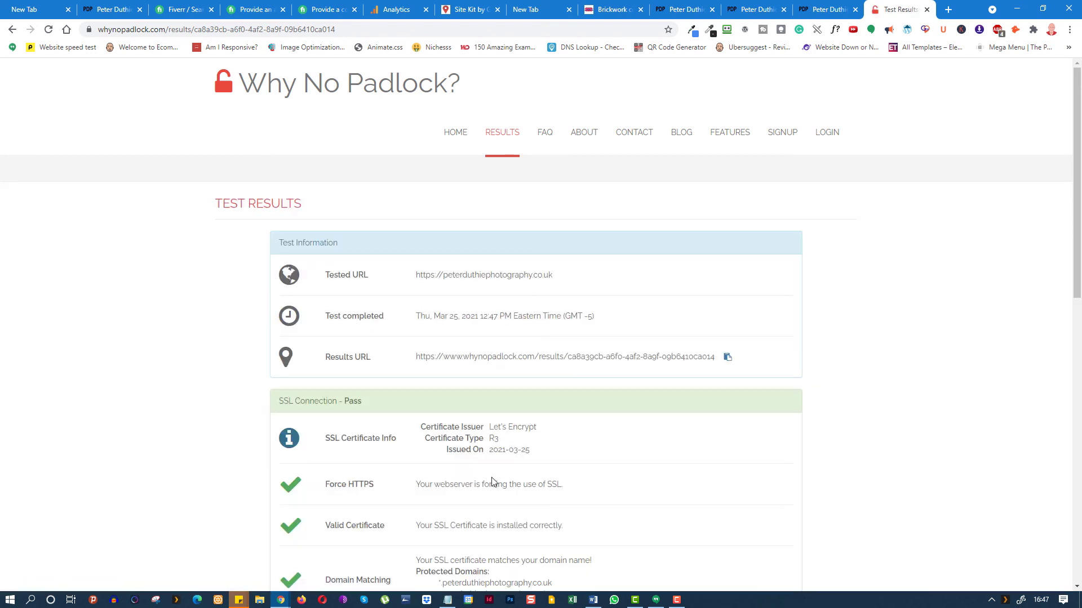
pyautogui.scroll(-3, 703, 481)
pyautogui.scroll(-3, 703, 482)
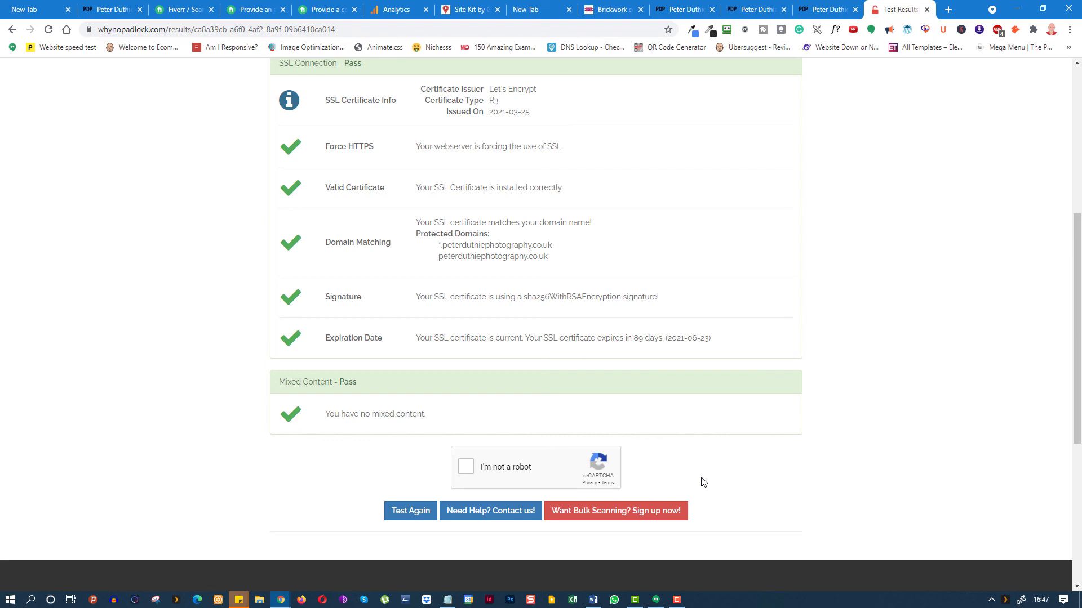
pyautogui.scroll(1, 703, 482)
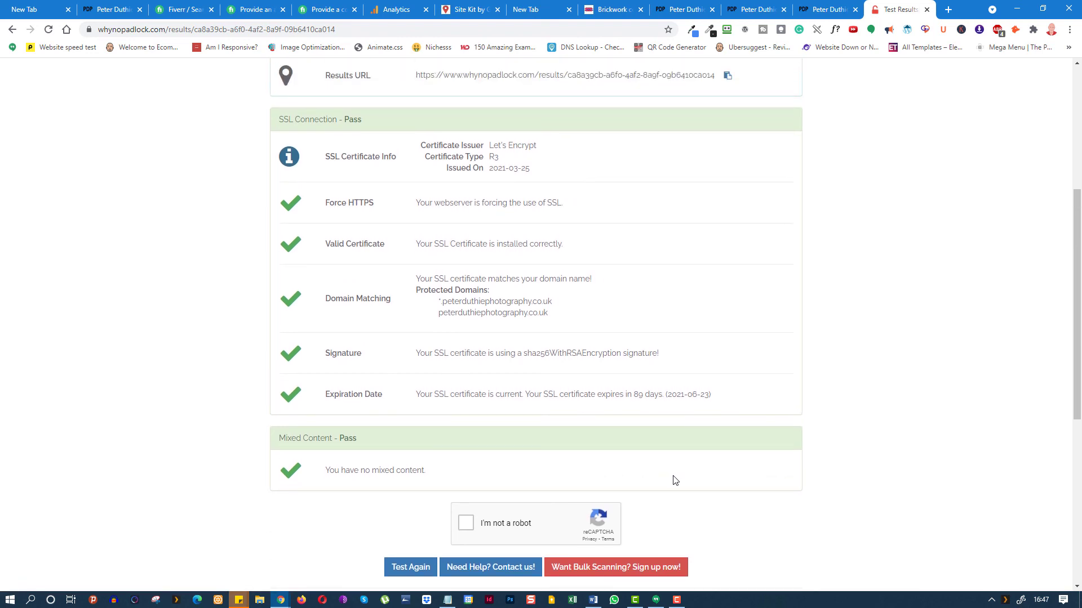